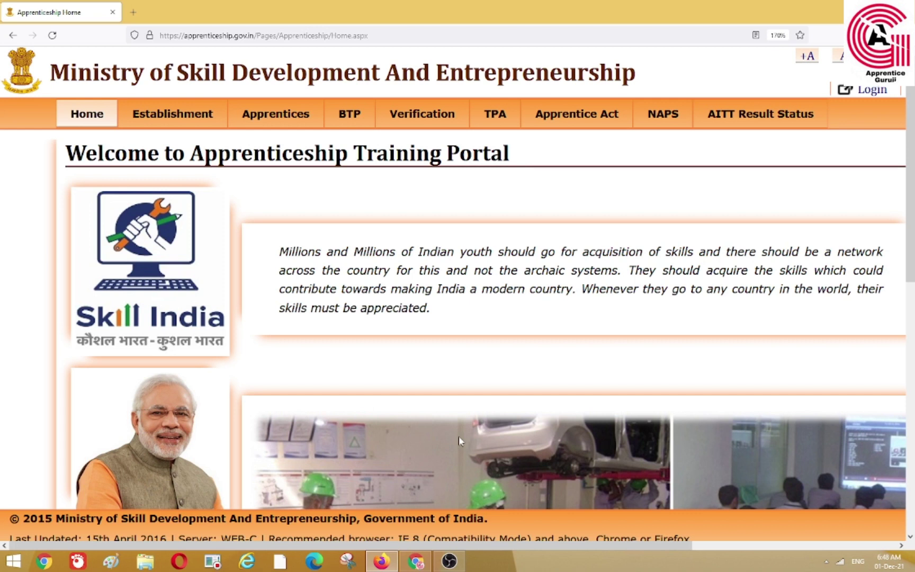
scroll(453, 443, "down", 5)
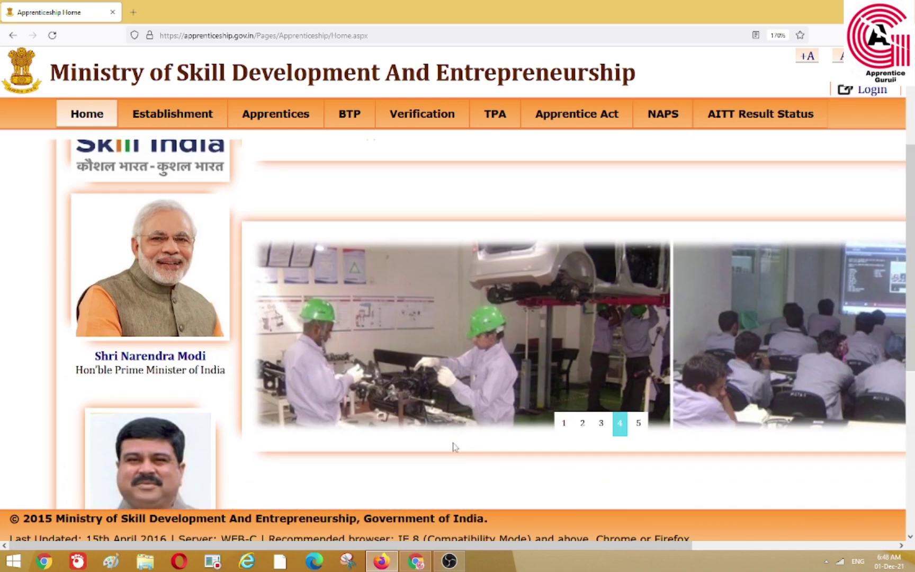
scroll(453, 444, "up", 5)
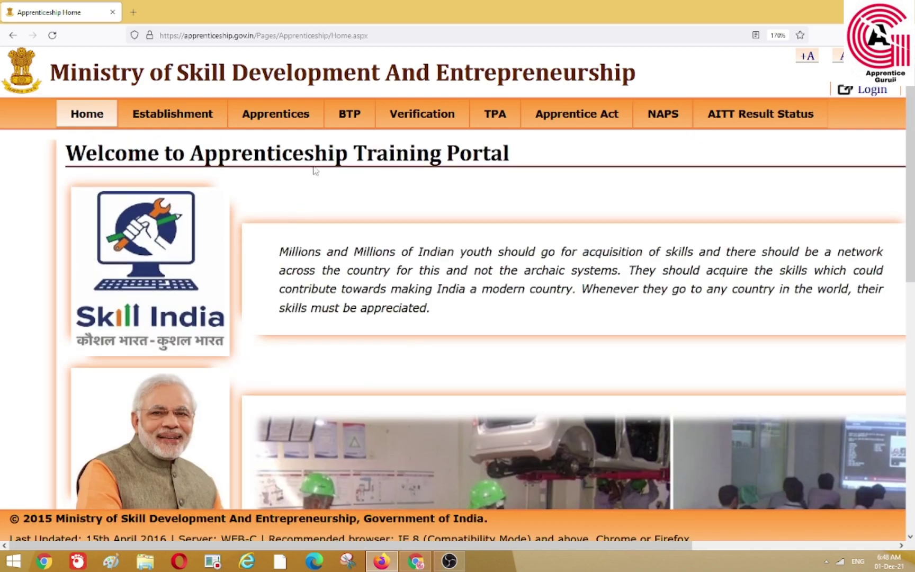
left_click_drag(412, 550, 622, 546)
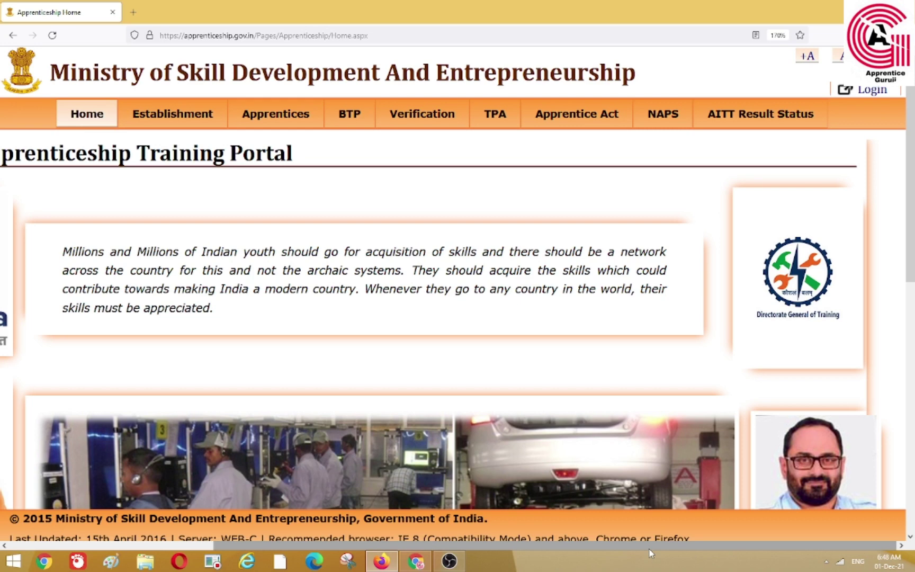
left_click_drag(649, 546, 491, 545)
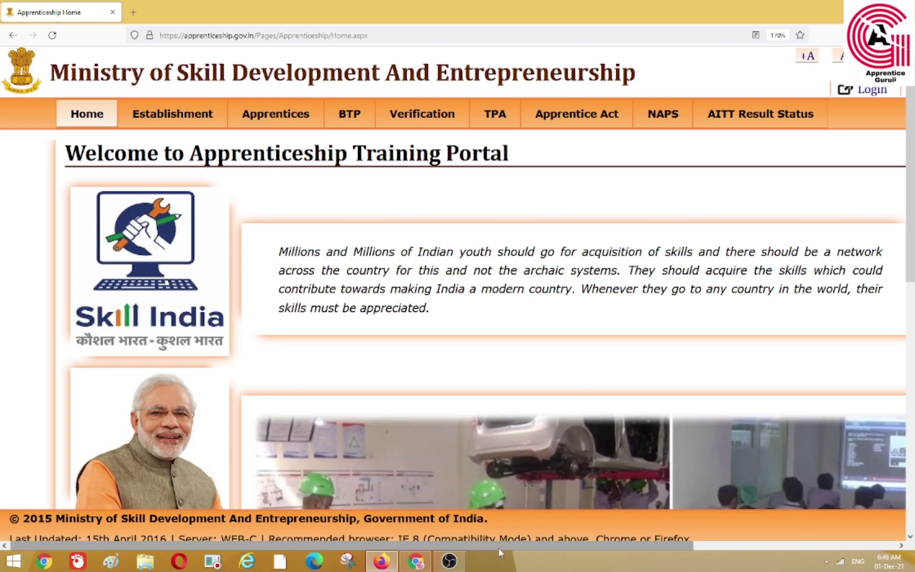
scroll(716, 501, "down", 5)
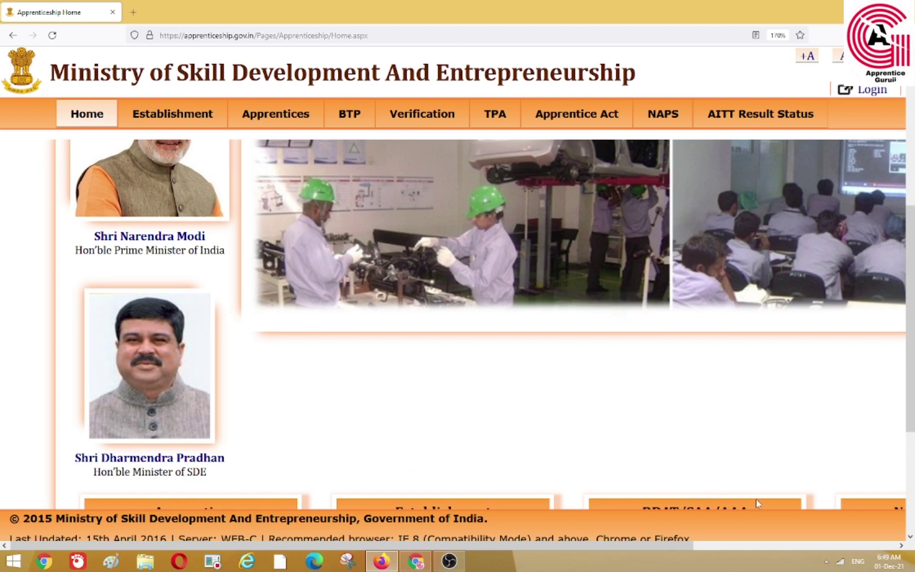
scroll(723, 503, "down", 4)
Scroll right to News & Updates and page up to the ATS AITT 111 eligible-candidate file (3.13 MB)
left_click_drag(681, 548, 887, 549)
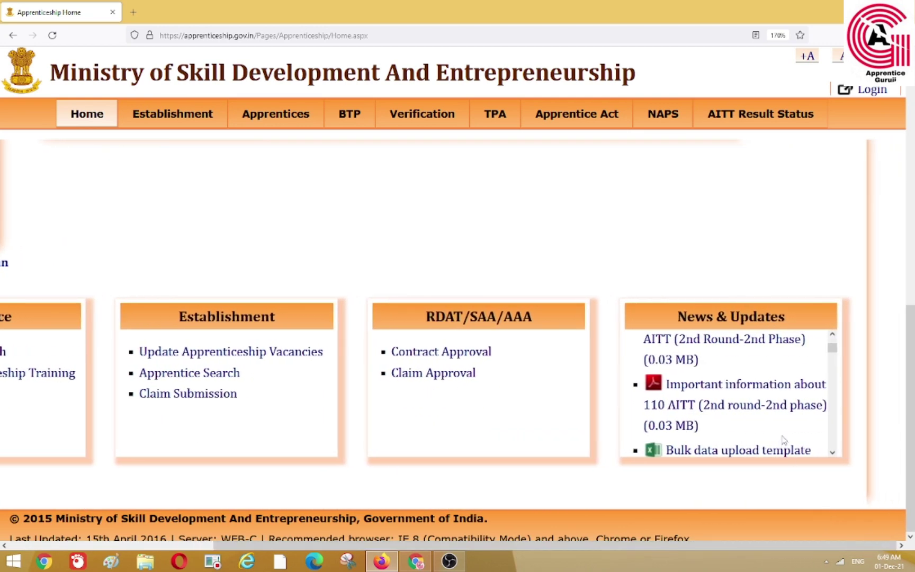
left_click(832, 337)
left_click(832, 337)
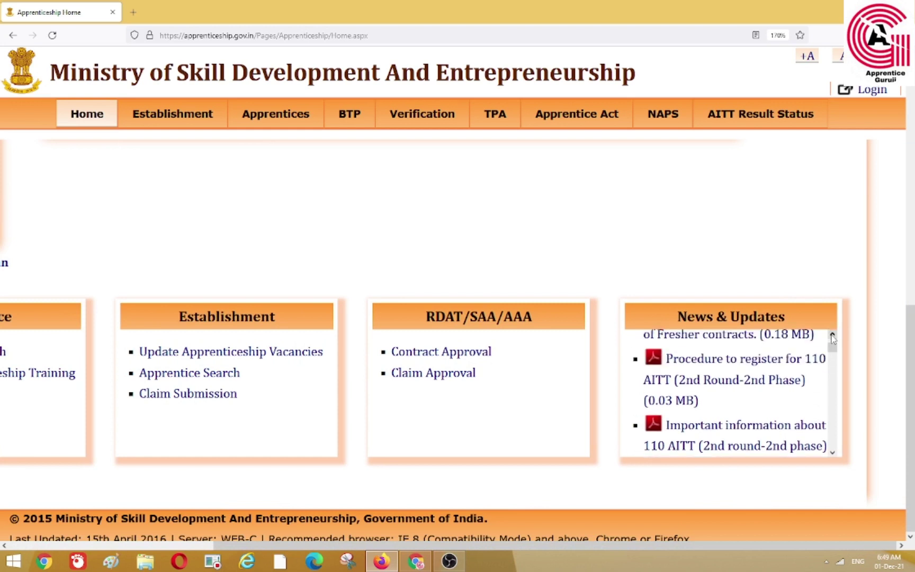
left_click(832, 337)
left_click(832, 338)
left_click(832, 337)
left_click(832, 337)
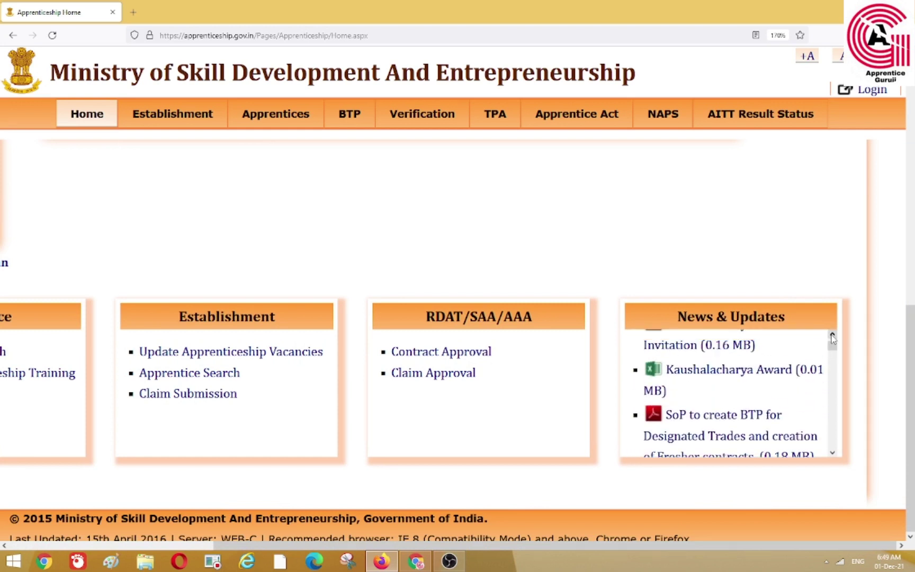
left_click(832, 337)
left_click(833, 337)
left_click(832, 337)
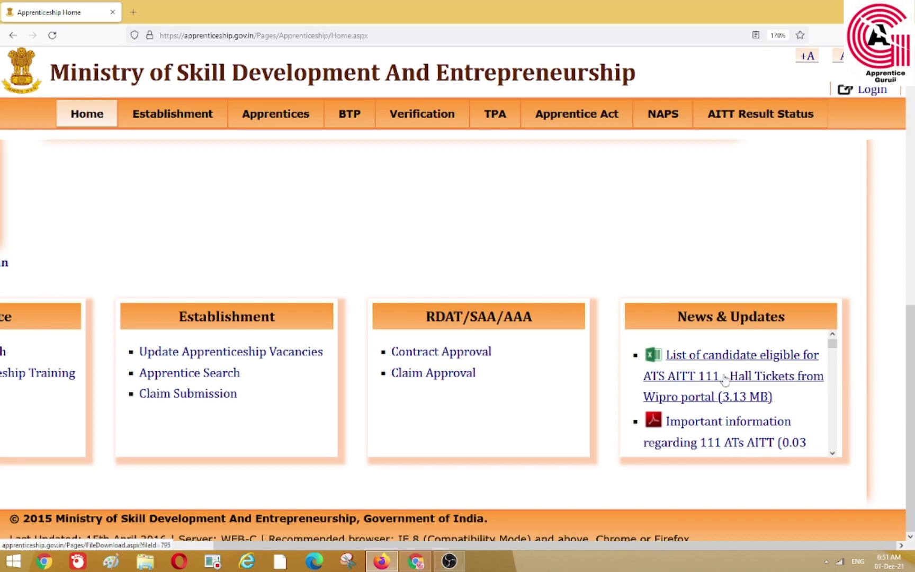
Open 'List of candidate eligible for ATS AITT 111' (20210929115053.xlsx) with Microsoft Office Excel
left_click(730, 358)
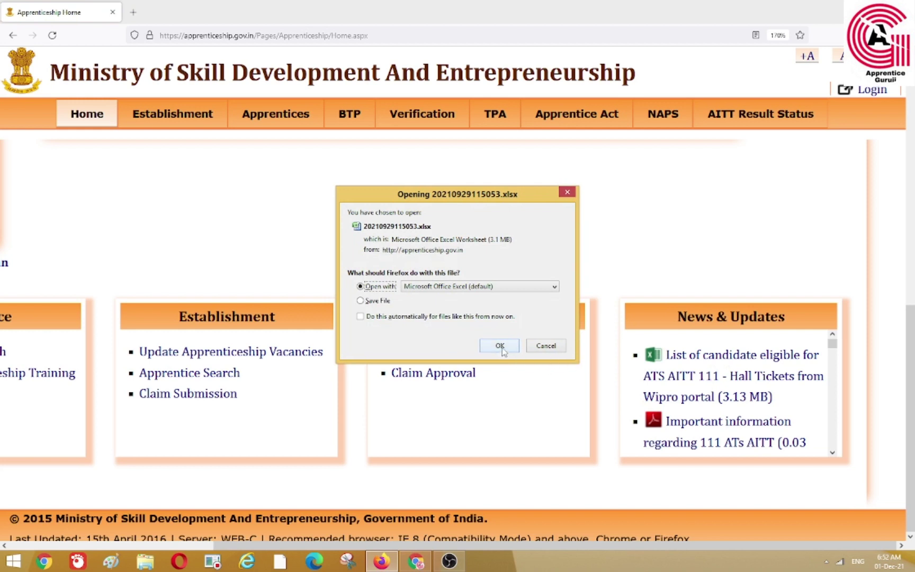
left_click(500, 349)
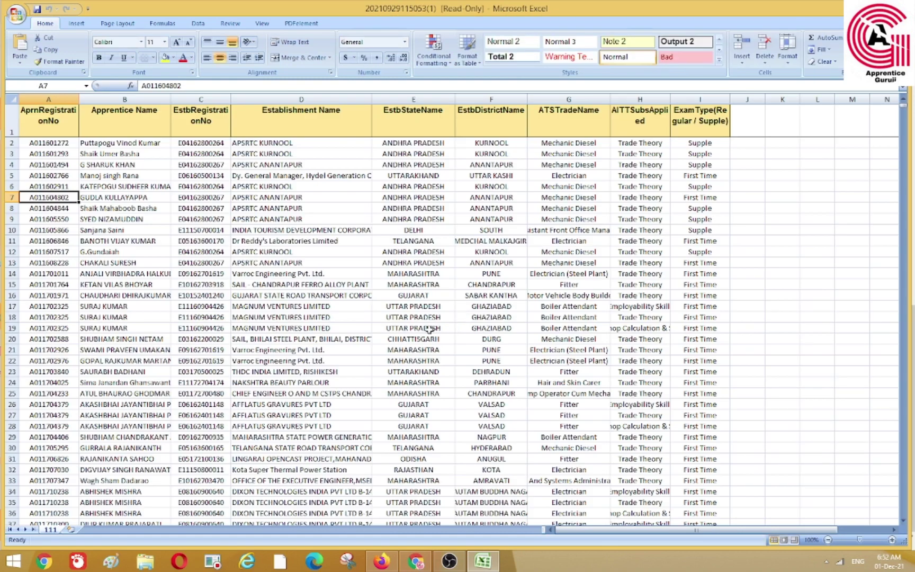
Zoom in and scroll the candidate sheet to its last entry, selecting row 51797
scroll(427, 328, "down", 4)
scroll(427, 328, "down", 1)
scroll(428, 327, "up", 5)
scroll(536, 378, "down", 4)
scroll(535, 376, "up", 4)
key("ctrl+plus")
scroll(600, 465, "down", 11)
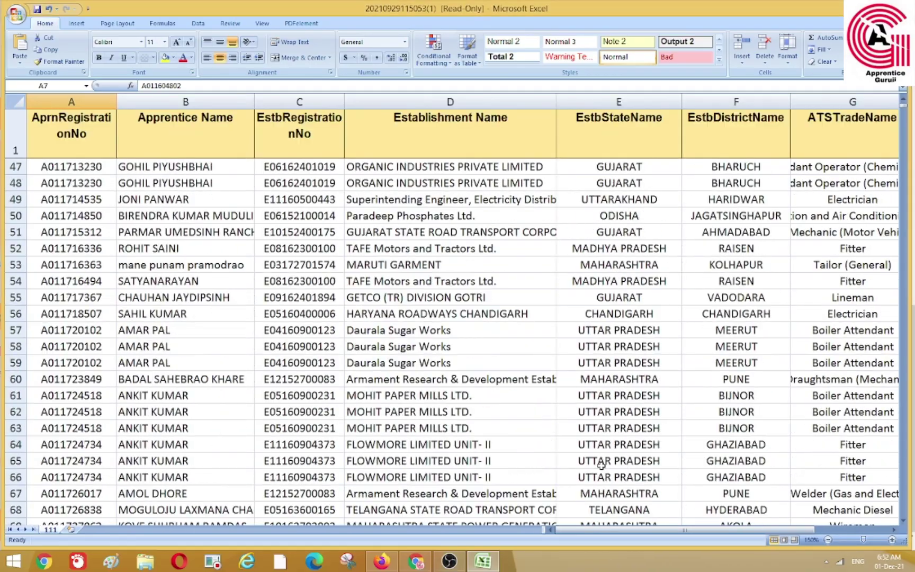
scroll(601, 465, "down", 20)
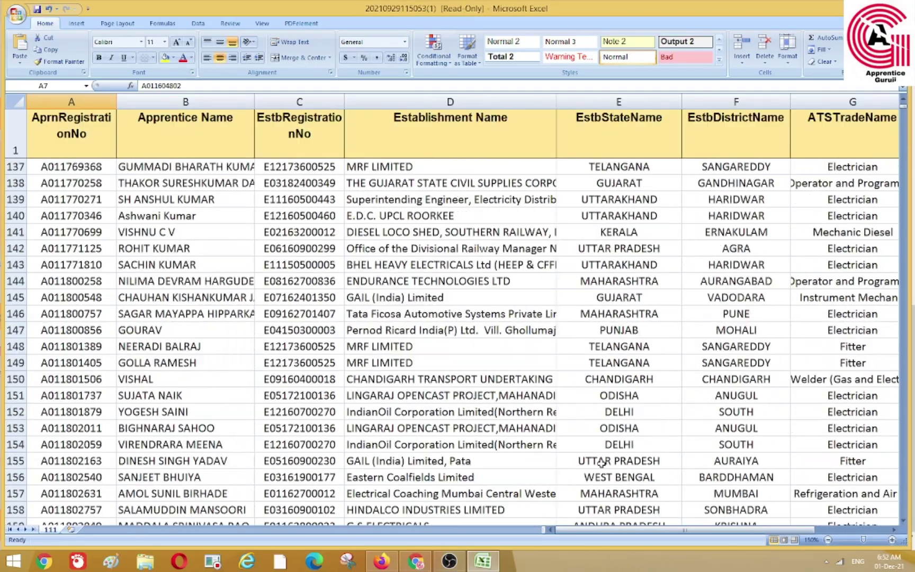
scroll(601, 461, "down", 20)
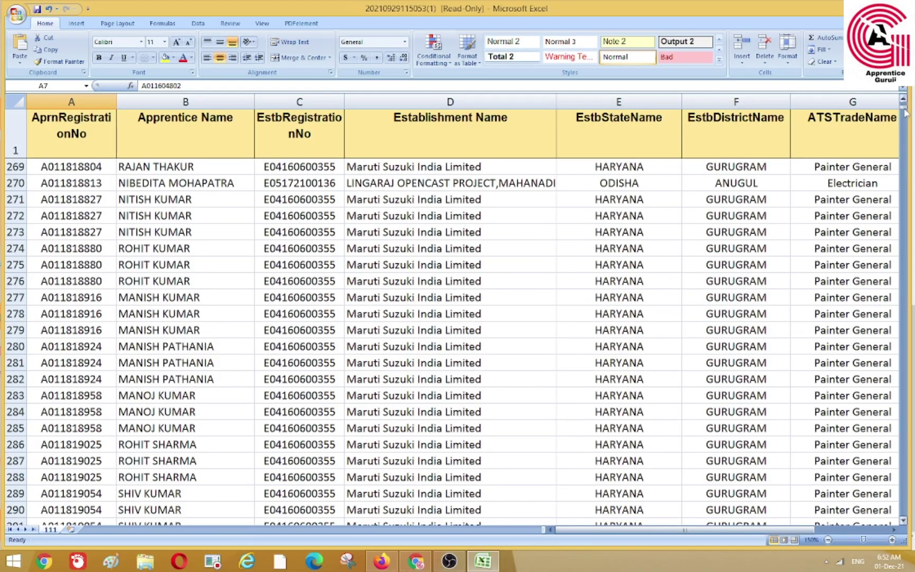
left_click_drag(905, 113, 902, 522)
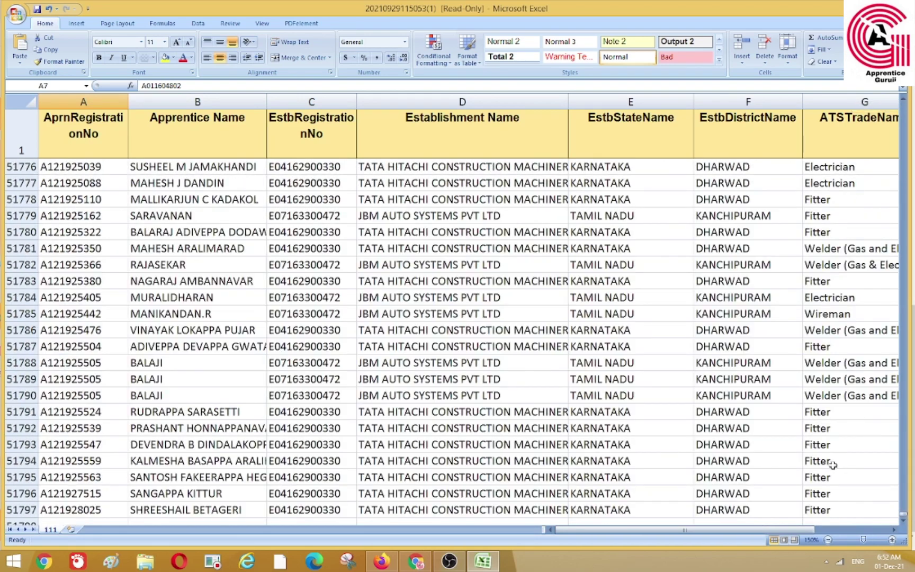
scroll(541, 515, "down", 3)
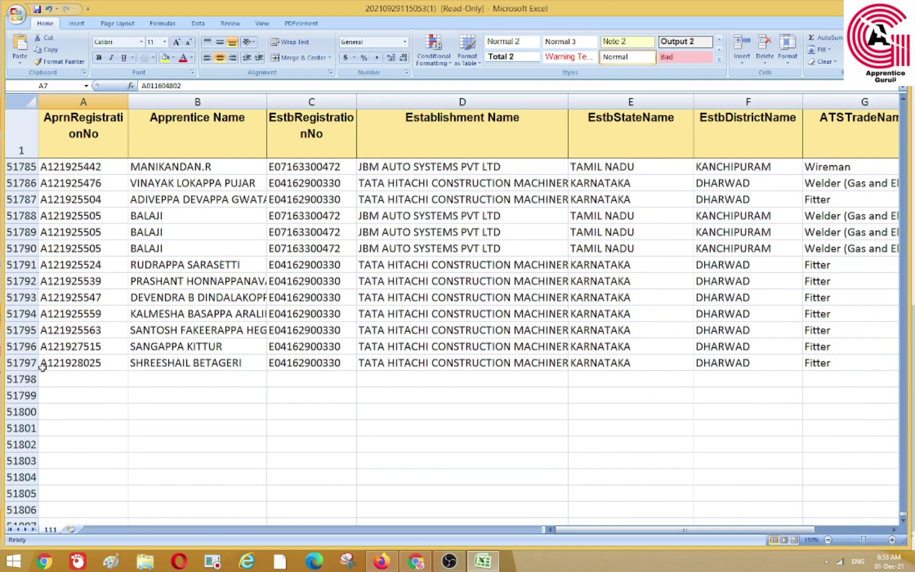
left_click(22, 363)
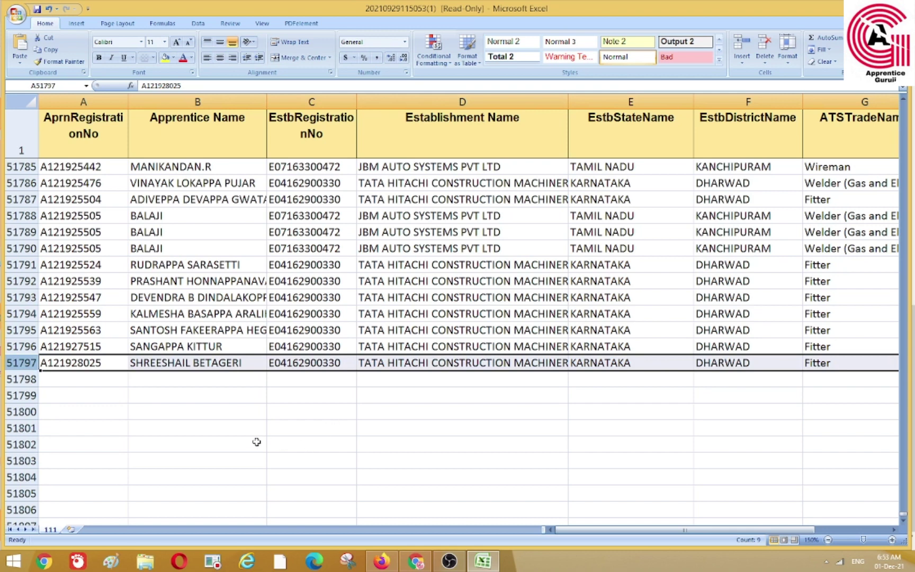
Scroll back up the sheet and return to the portal in Firefox
scroll(256, 442, "up", 6)
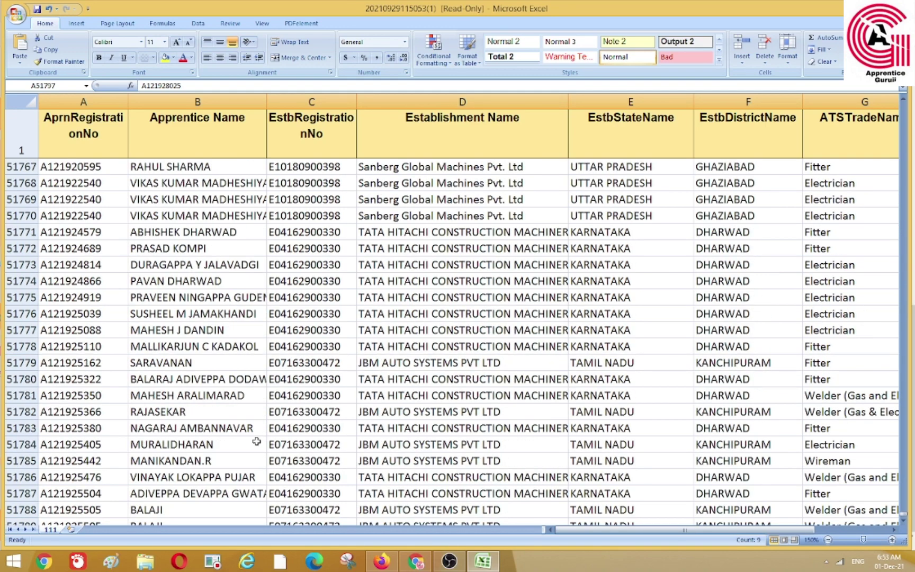
scroll(265, 438, "down", 4)
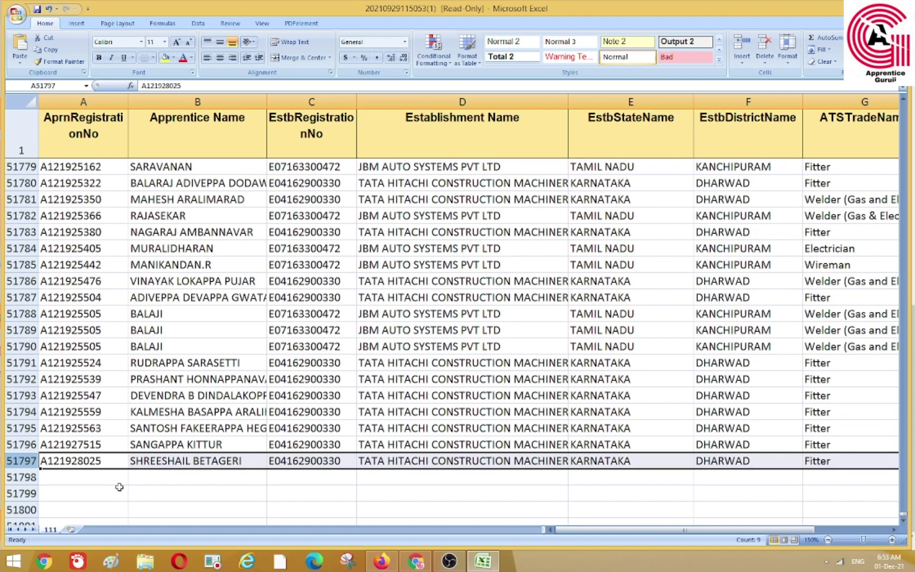
scroll(218, 459, "up", 6)
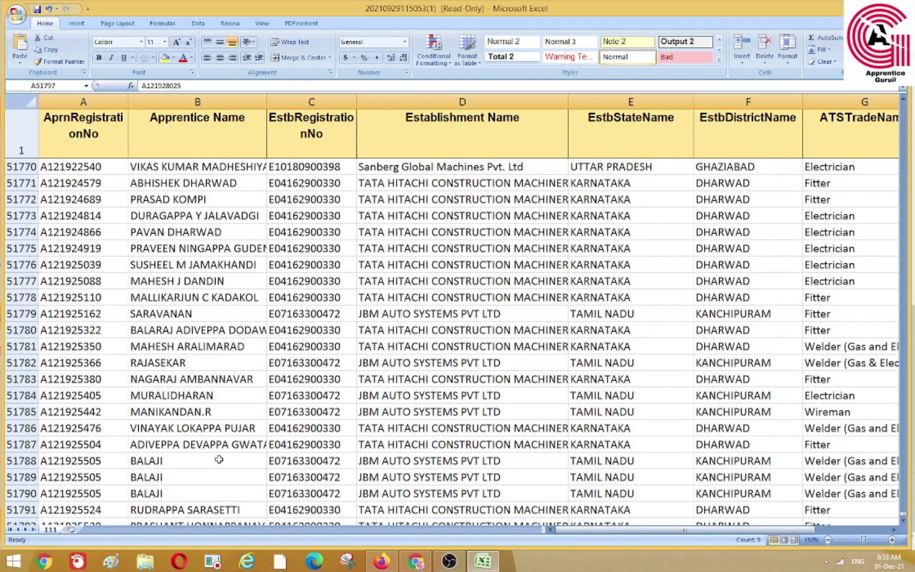
scroll(218, 459, "up", 3)
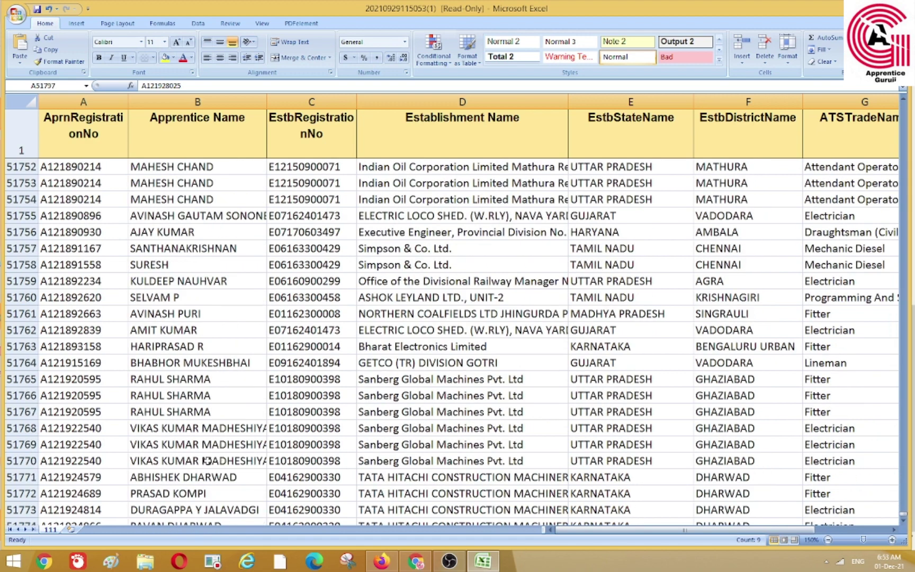
scroll(213, 459, "up", 3)
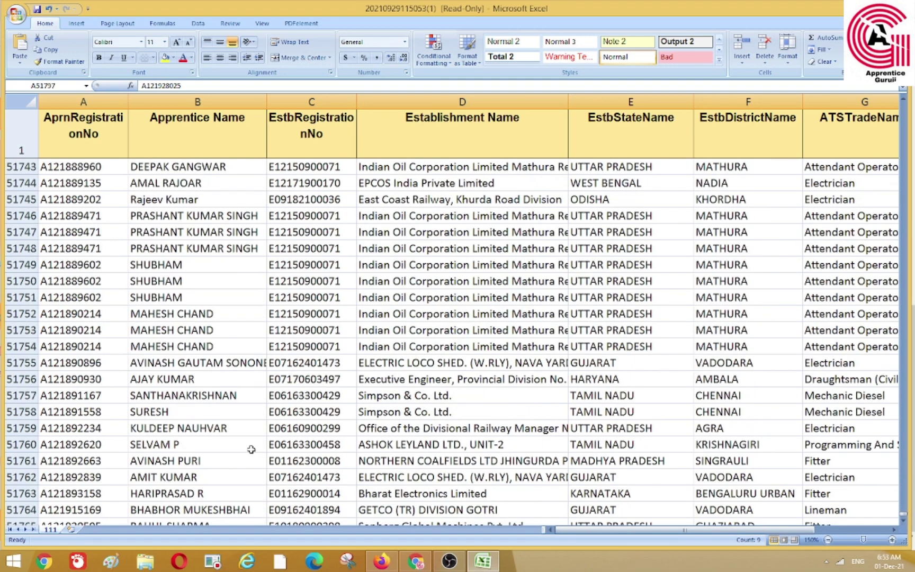
scroll(234, 447, "up", 2)
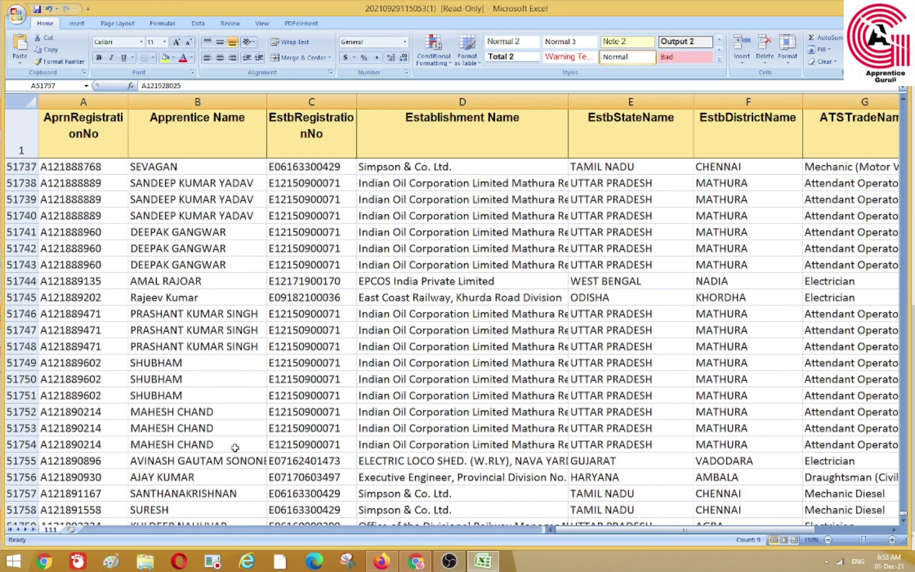
left_click(382, 562)
scroll(517, 384, "up", 6)
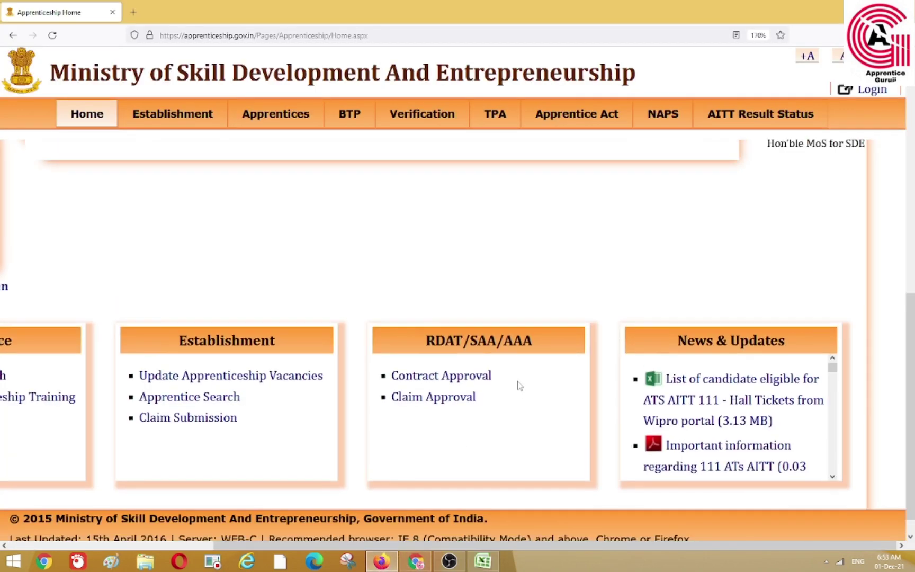
scroll(536, 378, "down", 5)
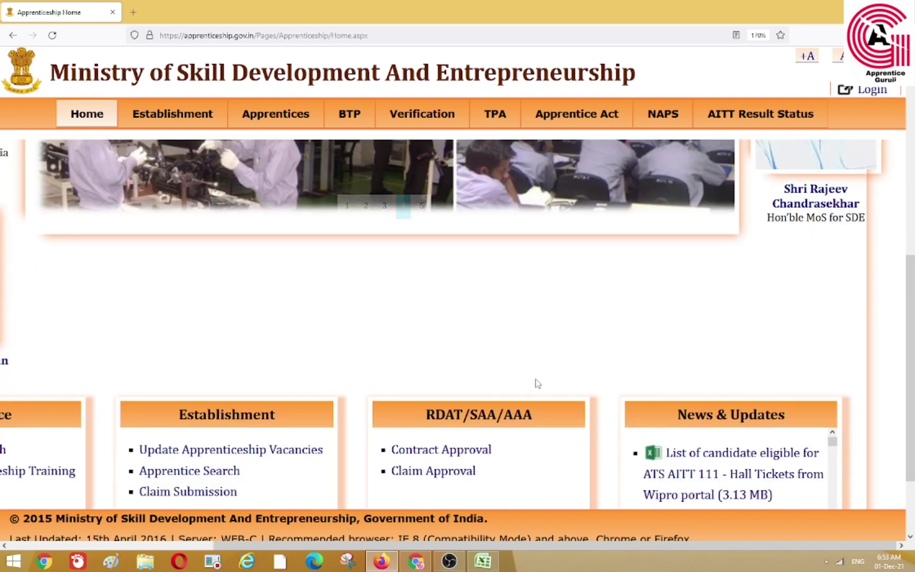
scroll(528, 382, "down", 2)
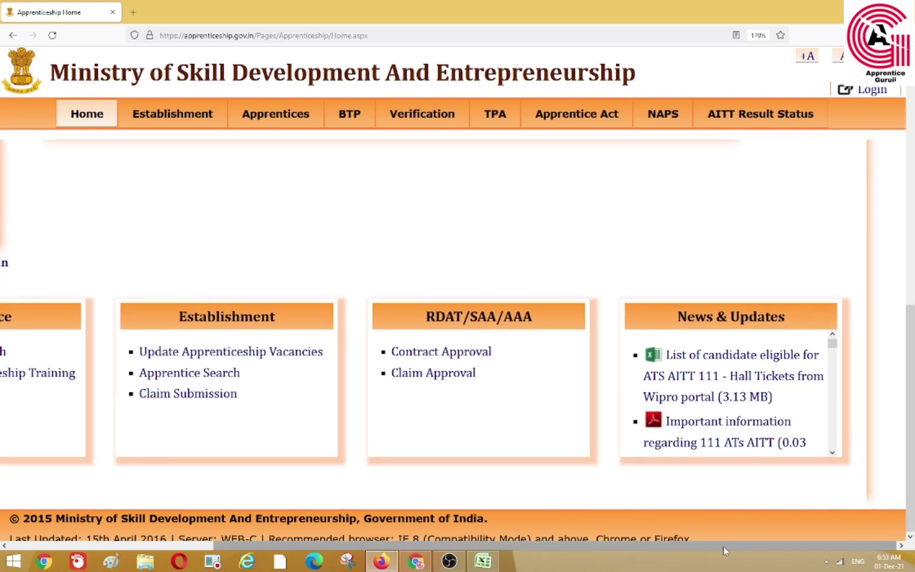
left_click_drag(720, 552, 547, 550)
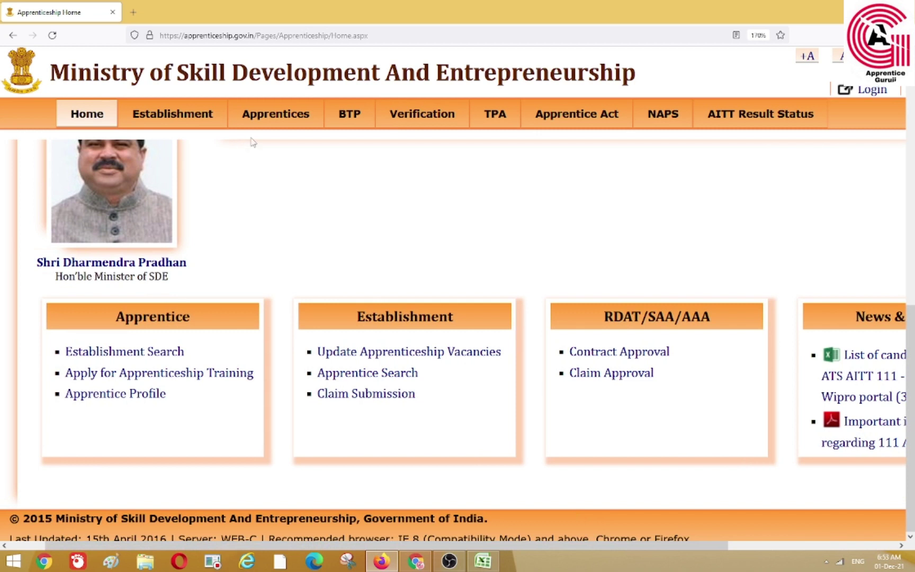
mouse_move(279, 117)
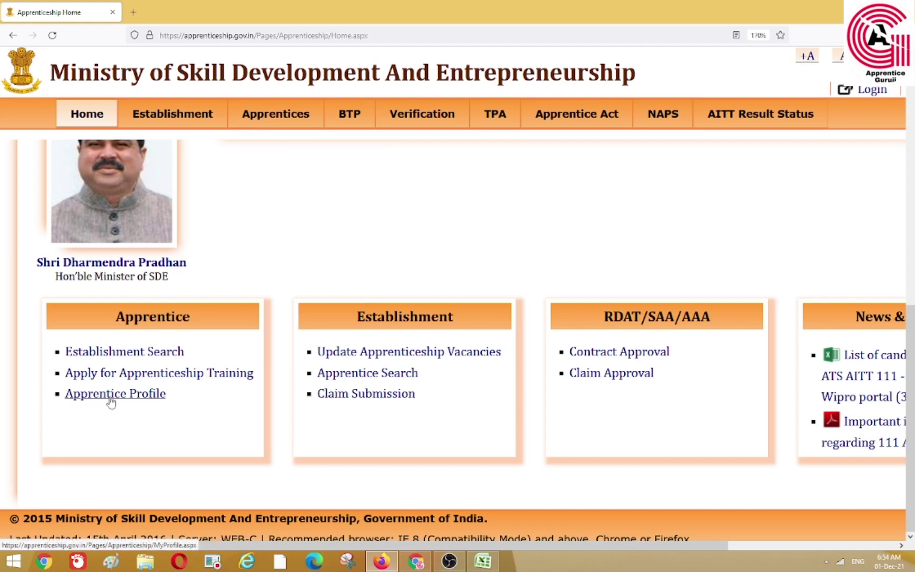
Visit the Apprentice Profile page, then go back to the portal home page
left_click(111, 401)
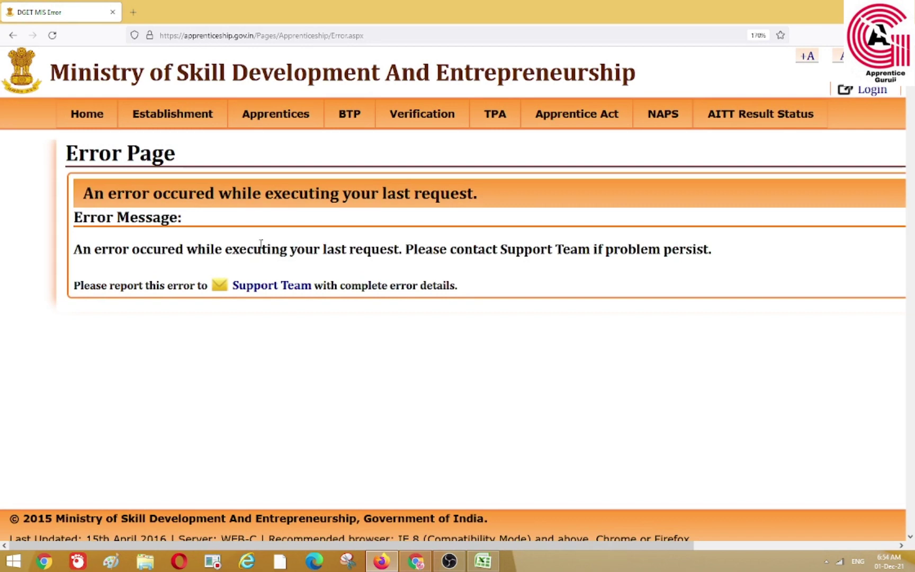
left_click(82, 116)
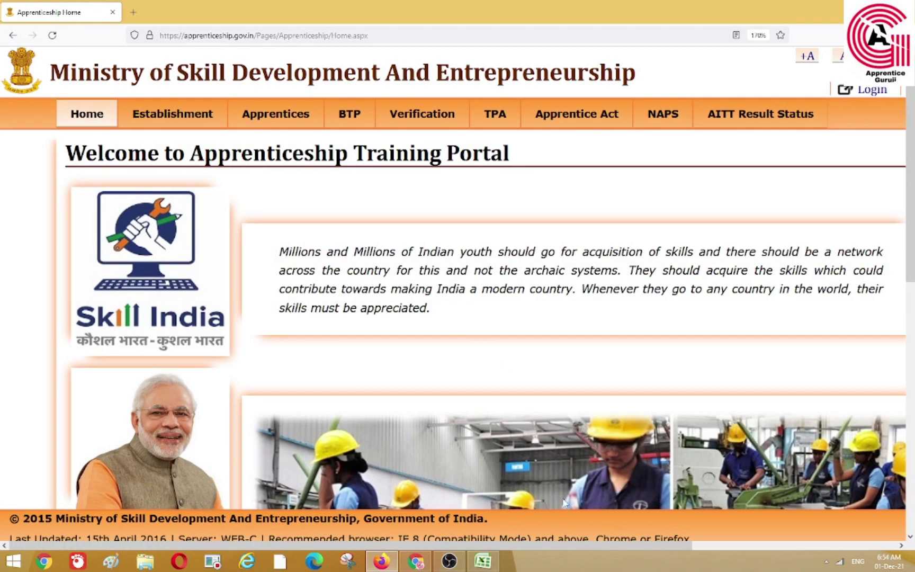
left_click_drag(575, 543, 618, 550)
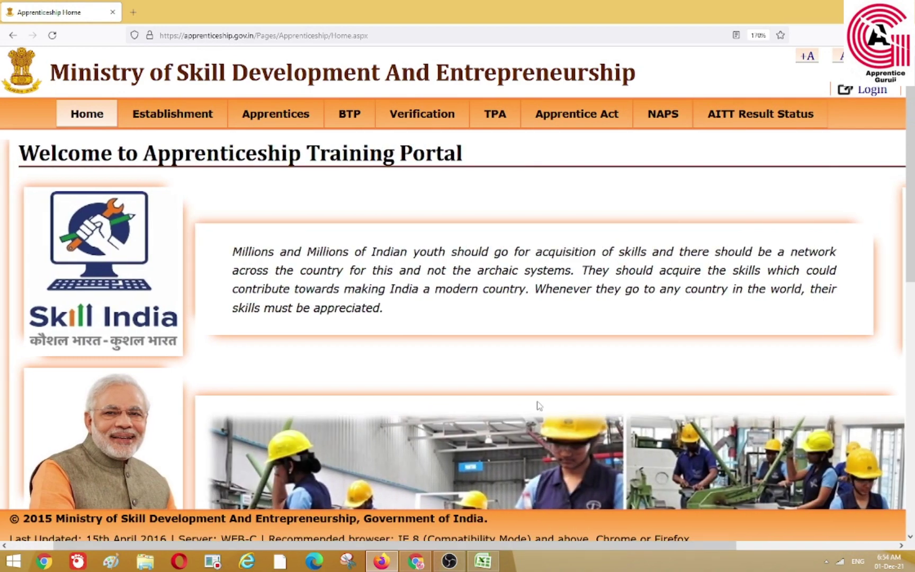
Look over the home page and reveal the AITT Result Status > Result Status menu item
scroll(538, 406, "down", 10)
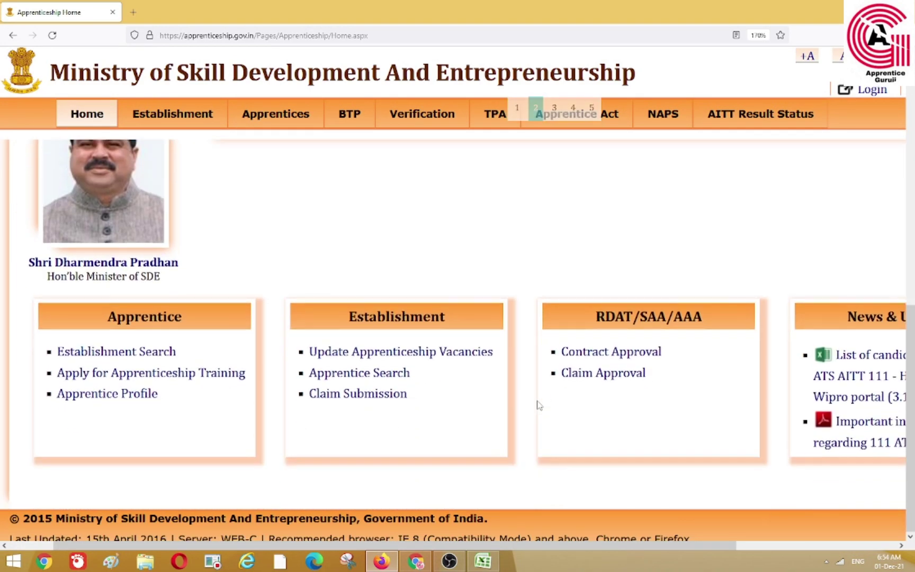
scroll(539, 406, "up", 8)
scroll(538, 405, "up", 2)
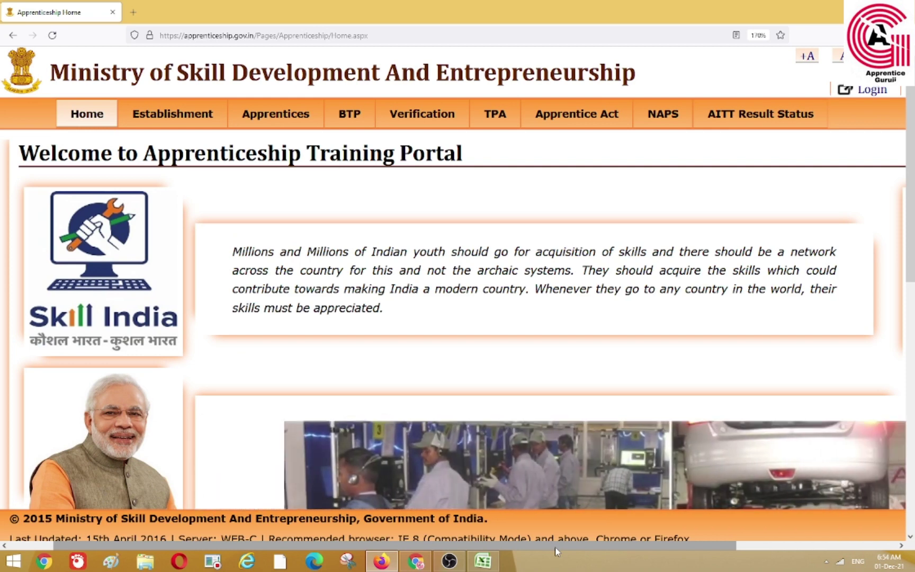
left_click_drag(557, 551, 717, 548)
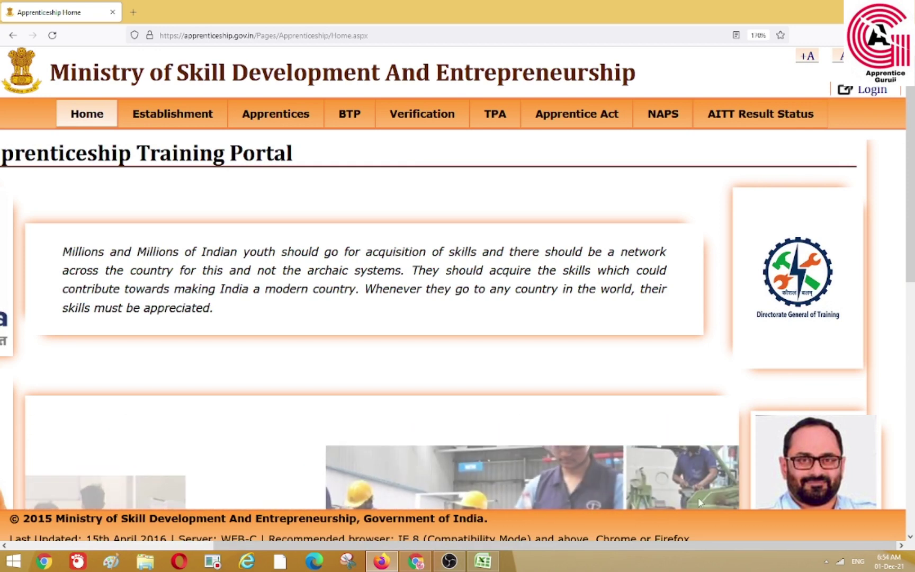
mouse_move(726, 127)
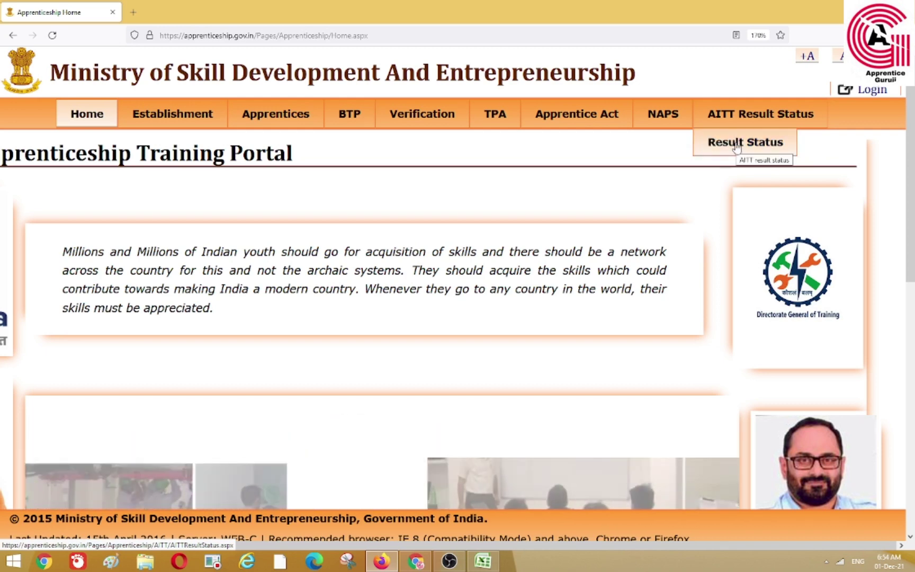
Choose AITT Result Status > Result Status to reach the registration number, date of birth and session form
left_click(736, 147)
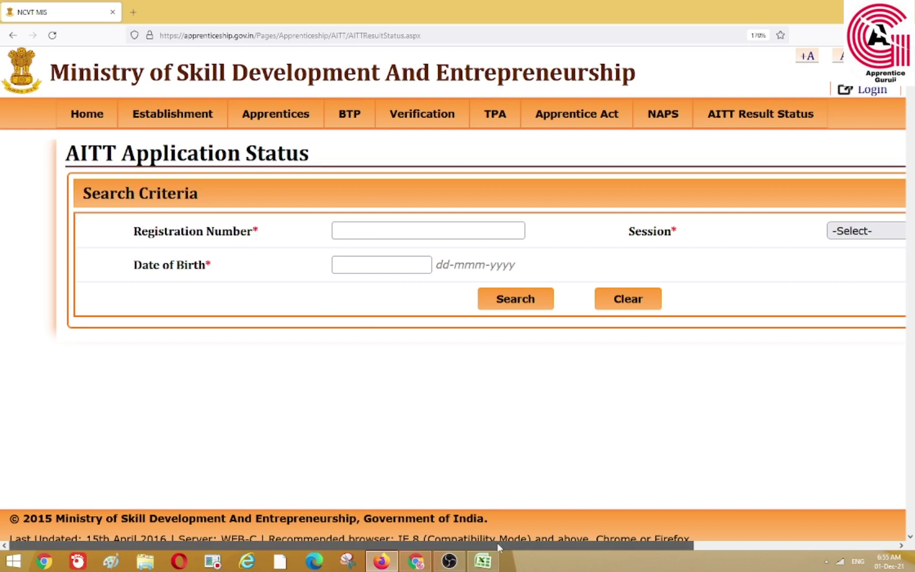
left_click_drag(497, 542, 598, 549)
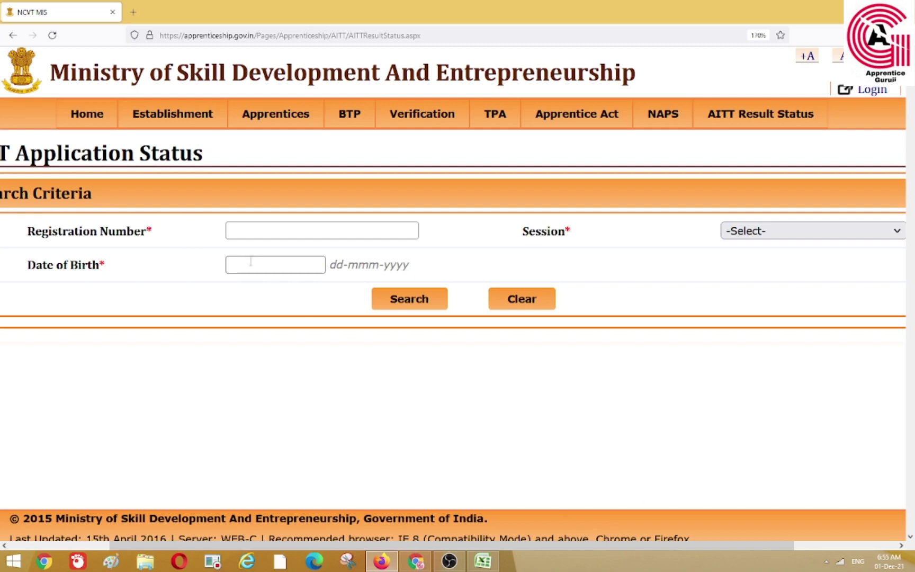
Search with the pasted registration number, Apr-2019 session and the candidate's date of birth
right_click(253, 229)
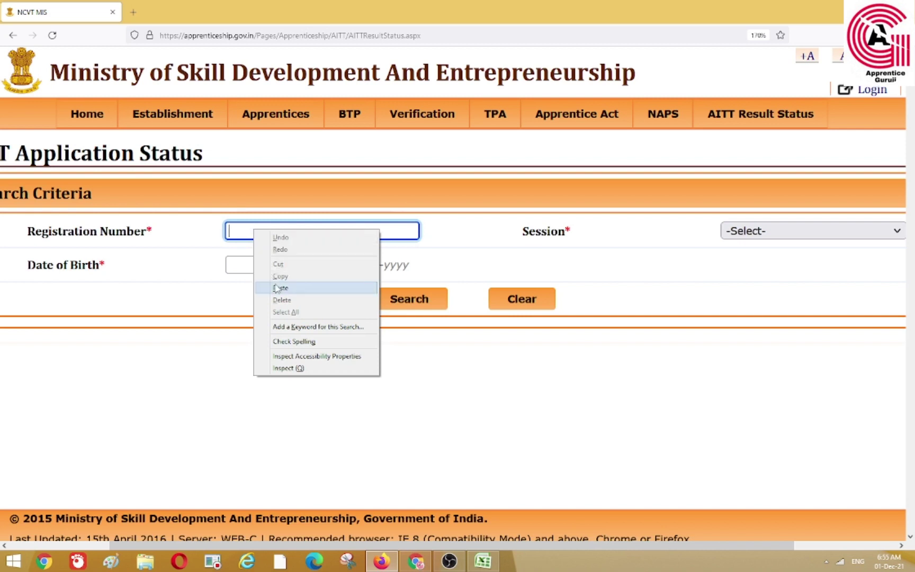
left_click(276, 289)
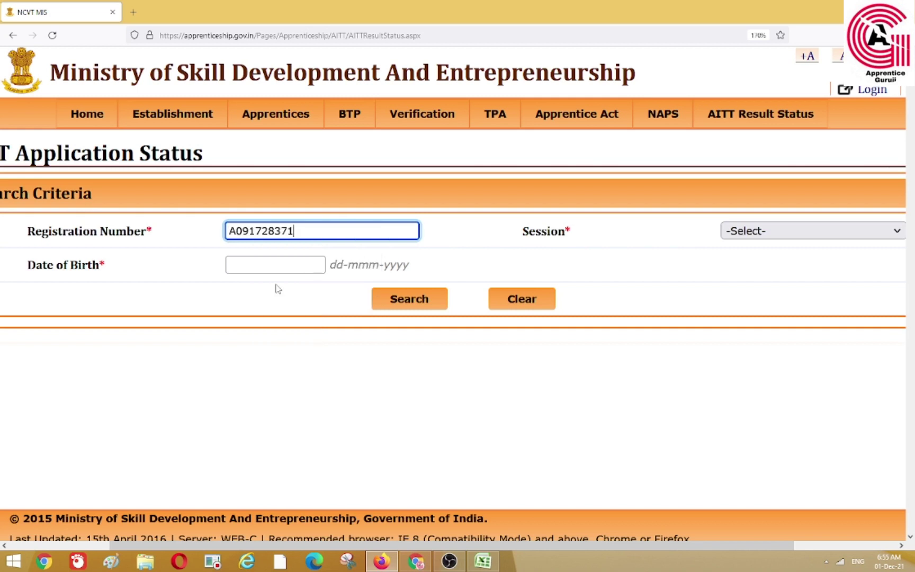
left_click(747, 236)
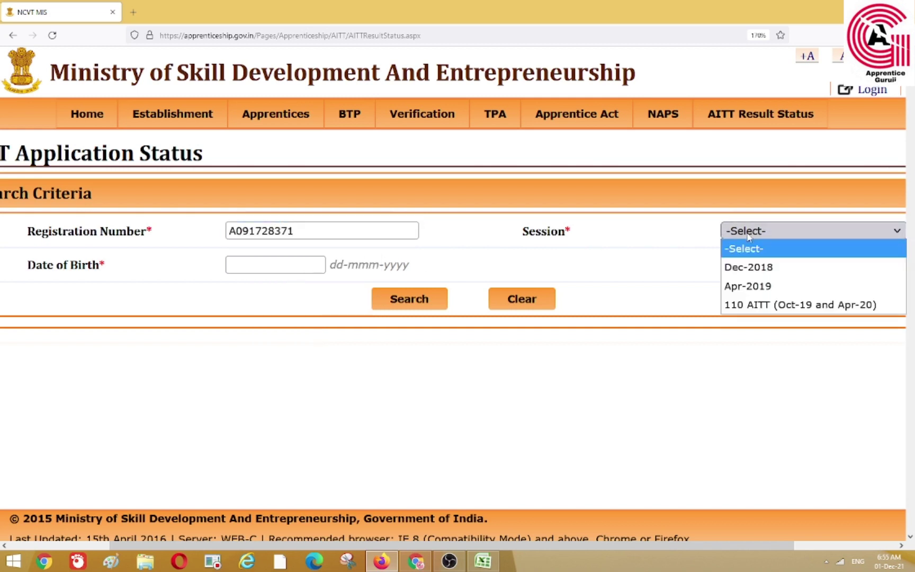
left_click(747, 286)
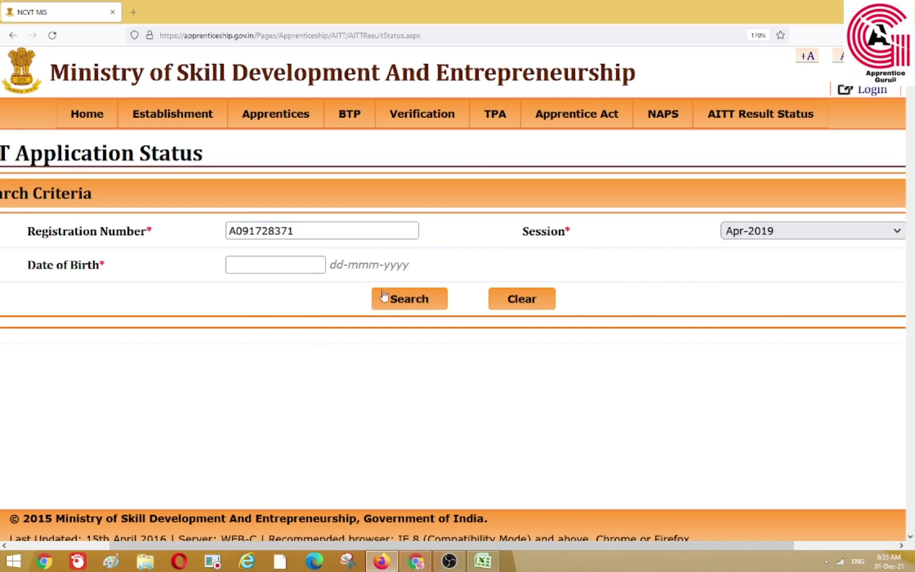
left_click(266, 270)
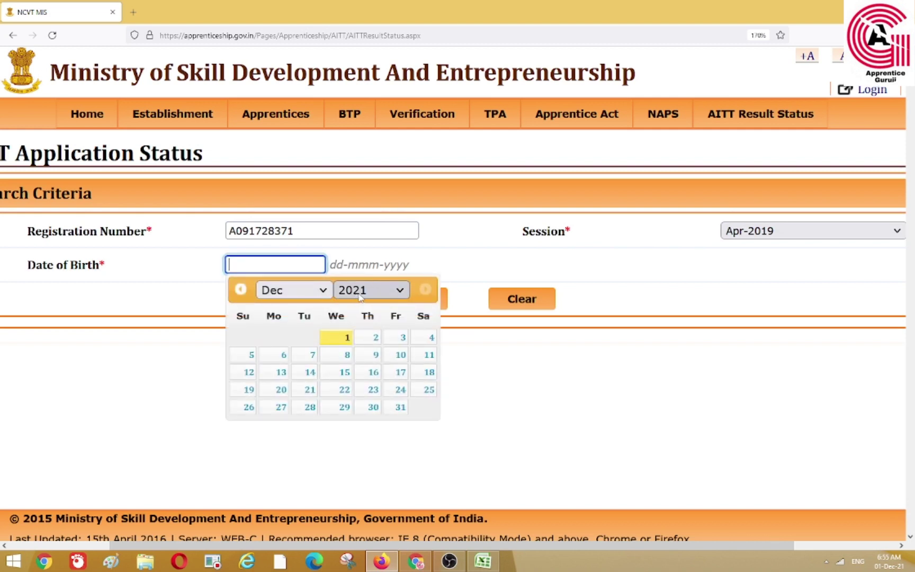
left_click(420, 308)
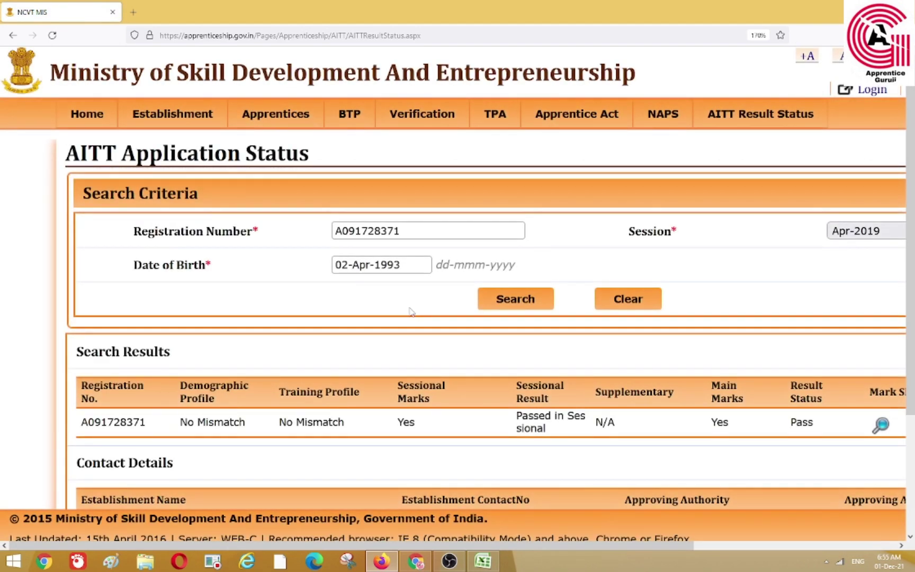
Shrink the page to fit the result columns and download the mark sheet PDF
scroll(412, 311, "down", 3)
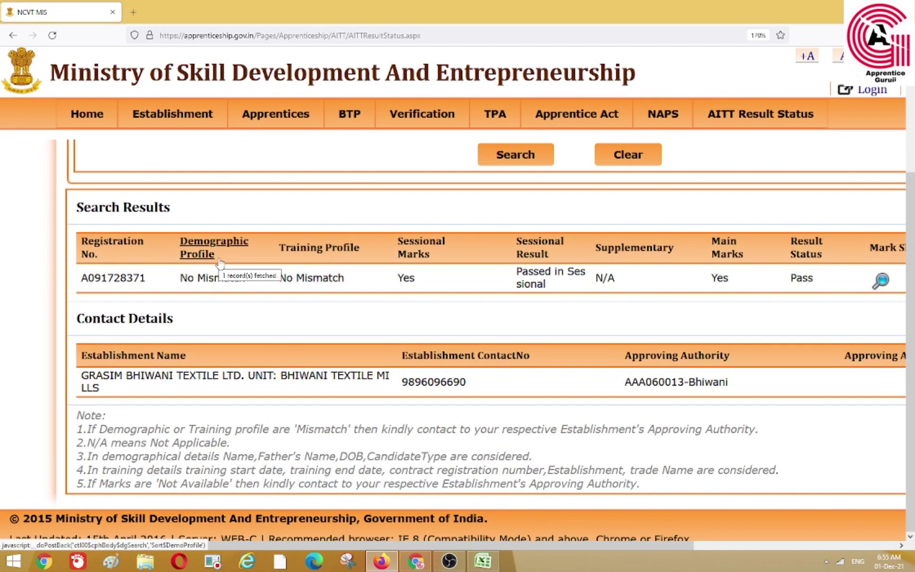
key("ctrl+minus")
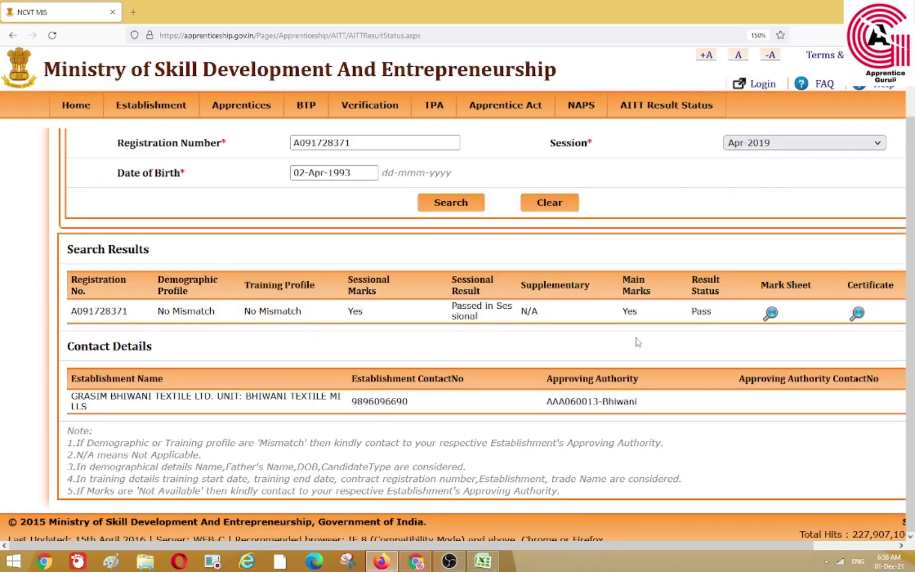
left_click_drag(688, 317, 720, 315)
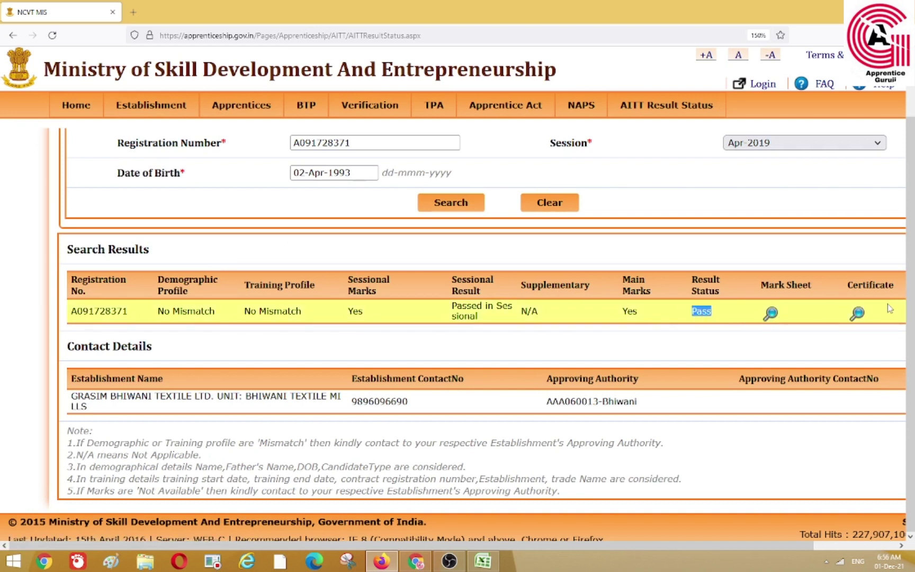
left_click(771, 315)
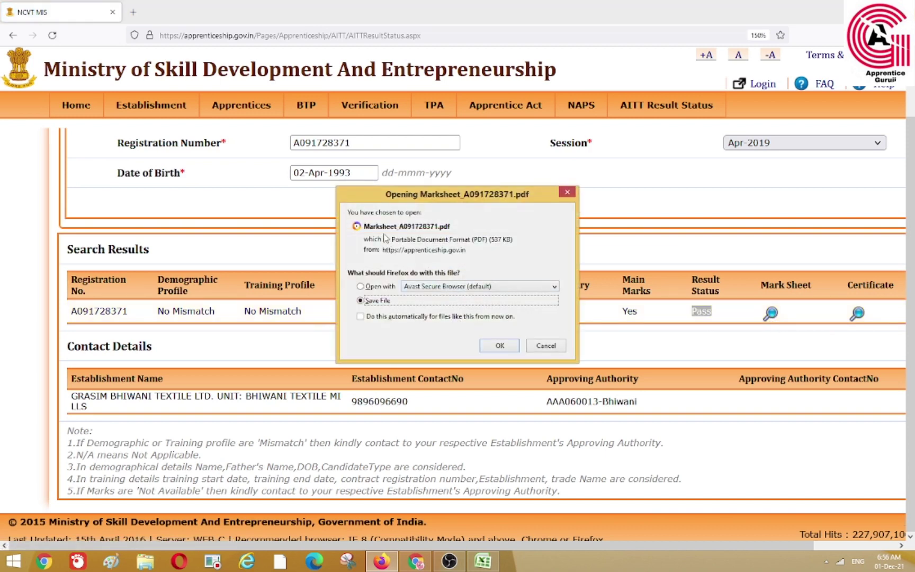
left_click(566, 192)
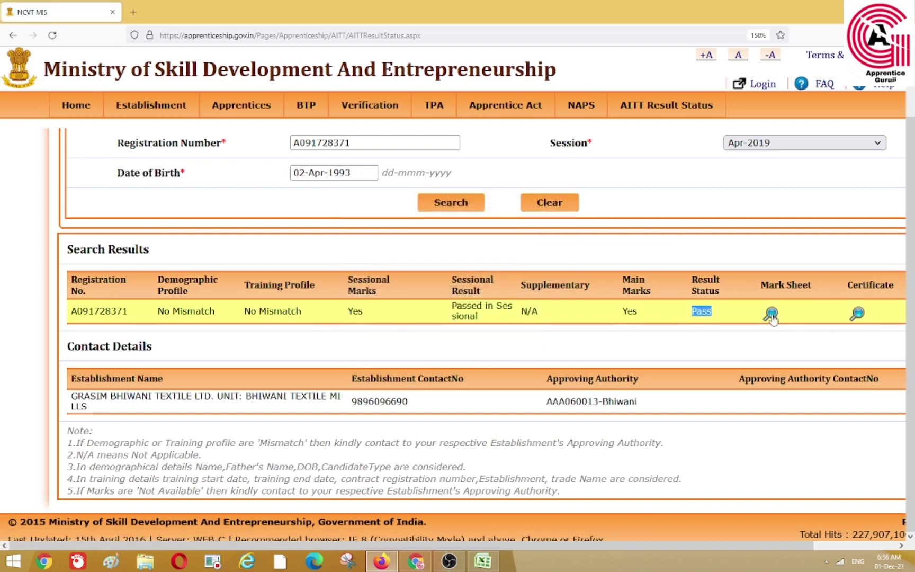
Download the certificate PDF for the Pass result
left_click(857, 315)
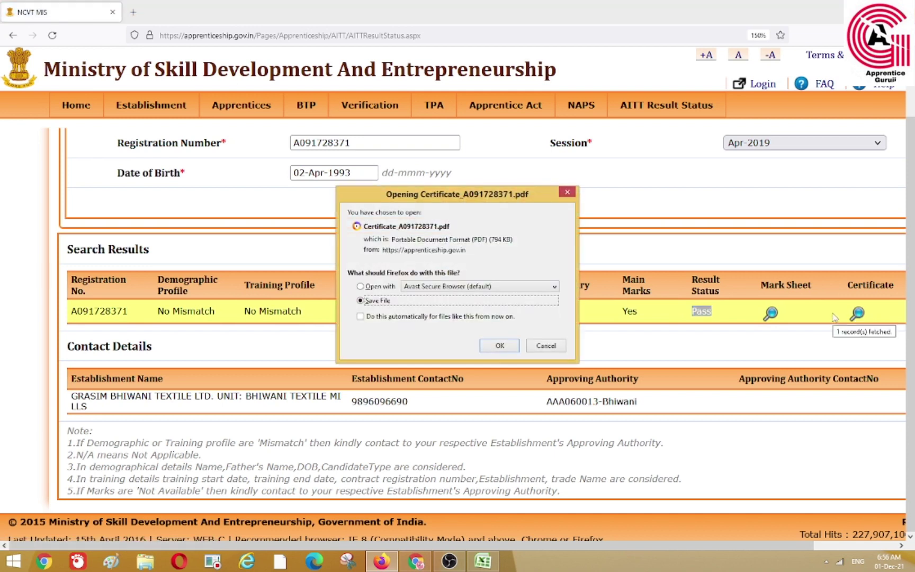
left_click(546, 346)
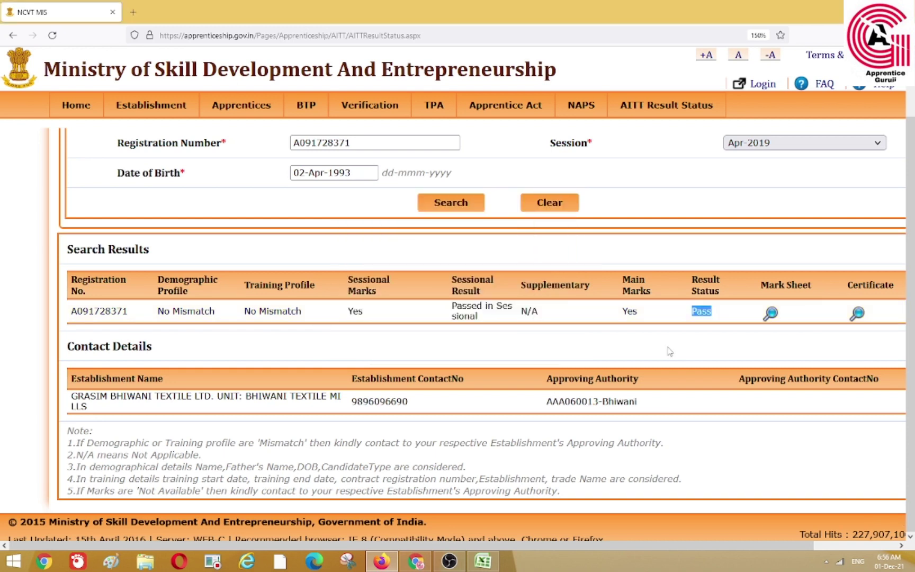
left_click(591, 371)
scroll(613, 366, "up", 2)
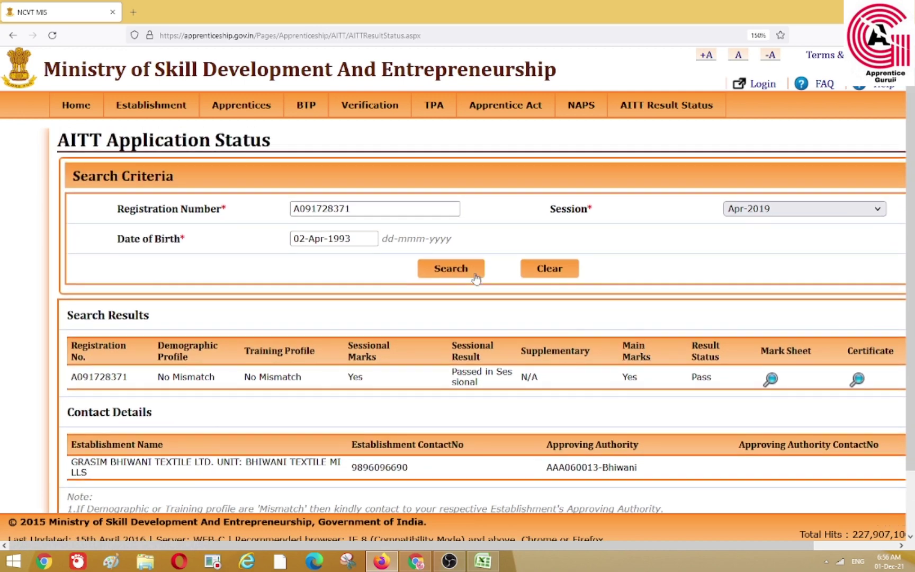
Go back to the portal home page and browse its Skill India welcome and slideshow
left_click(98, 109)
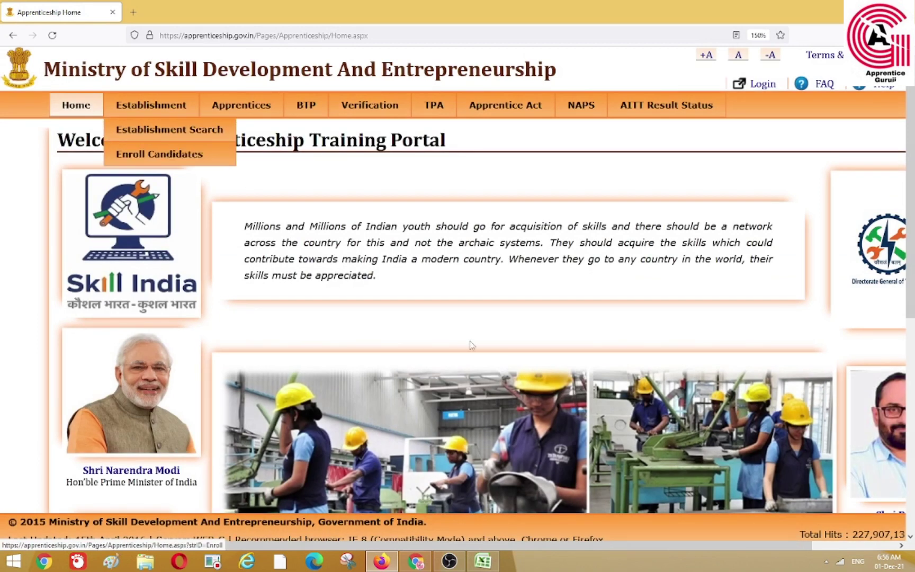
scroll(544, 402, "down", 4)
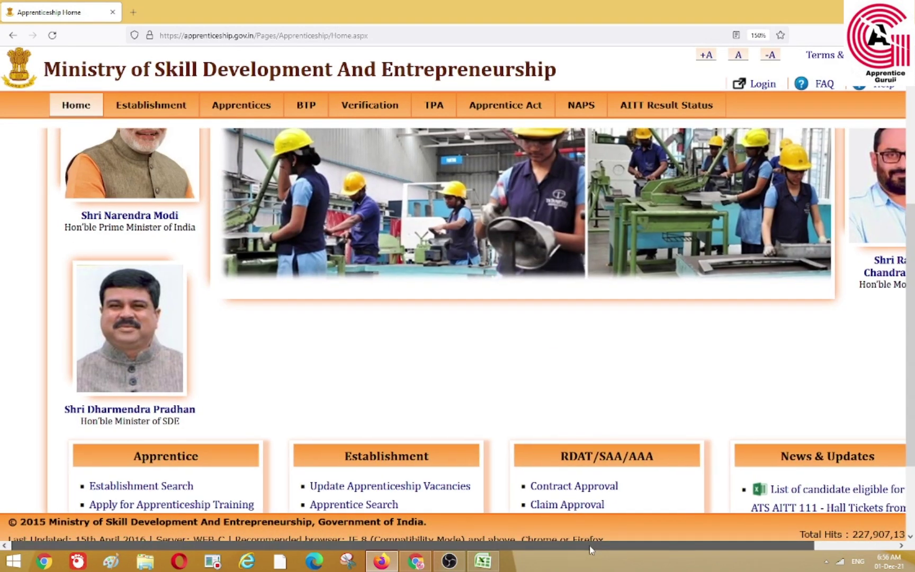
left_click_drag(587, 545, 680, 553)
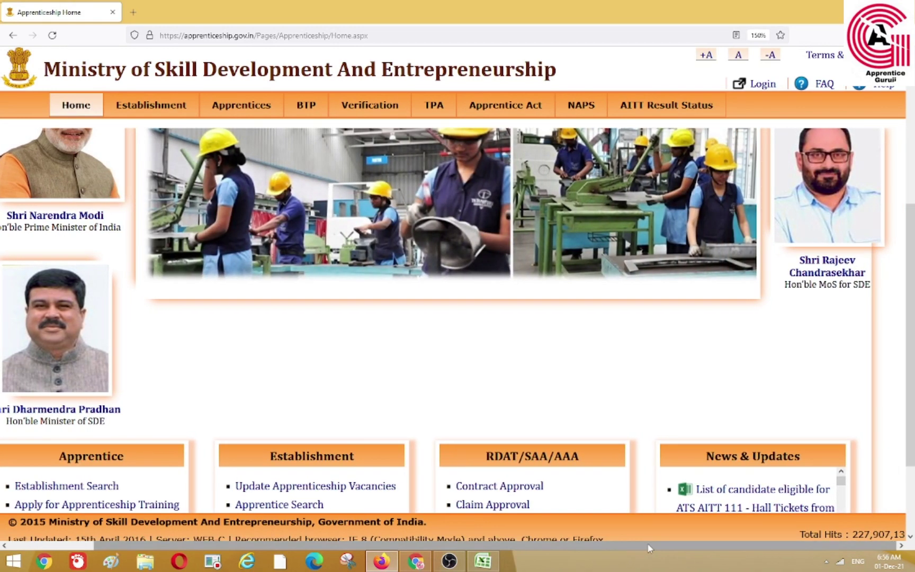
scroll(625, 475, "down", 2)
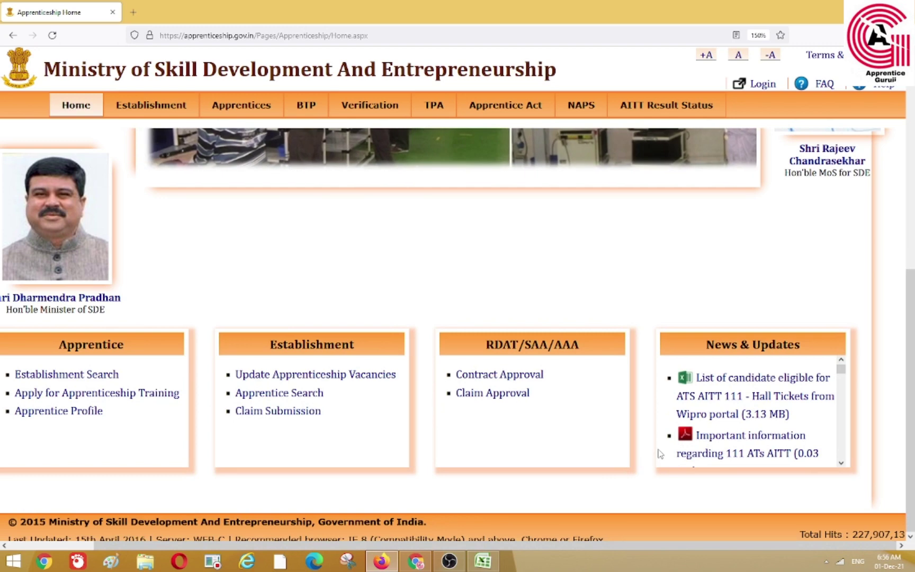
scroll(570, 441, "up", 5)
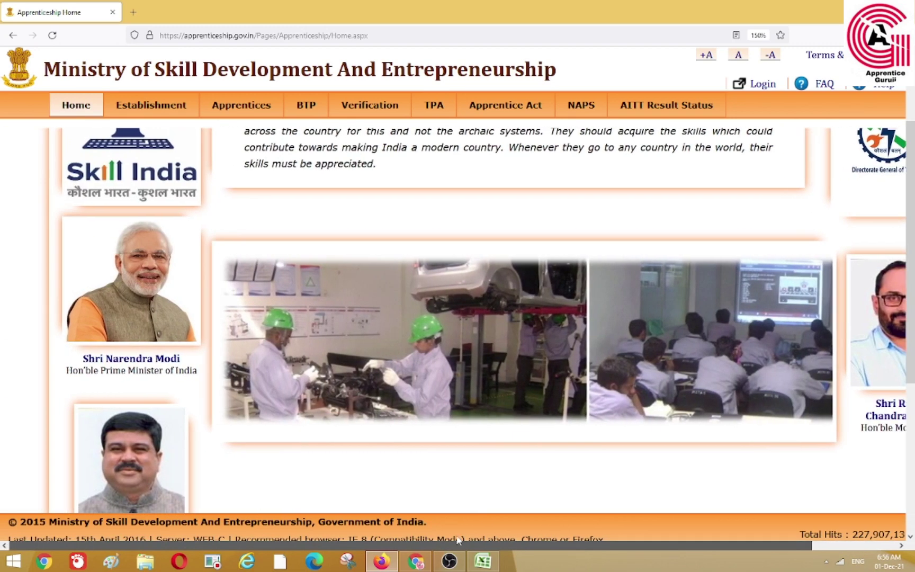
scroll(670, 480, "down", 5)
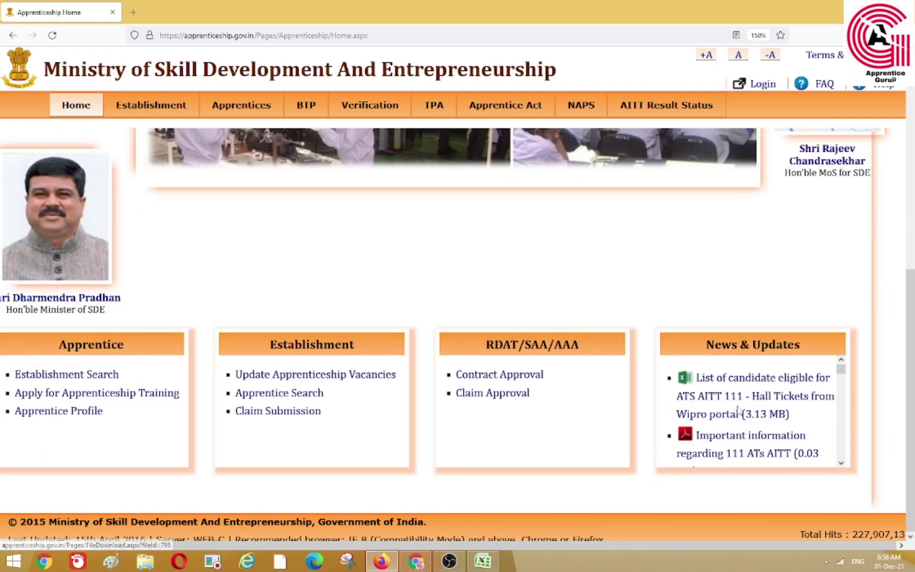
scroll(608, 466, "up", 5)
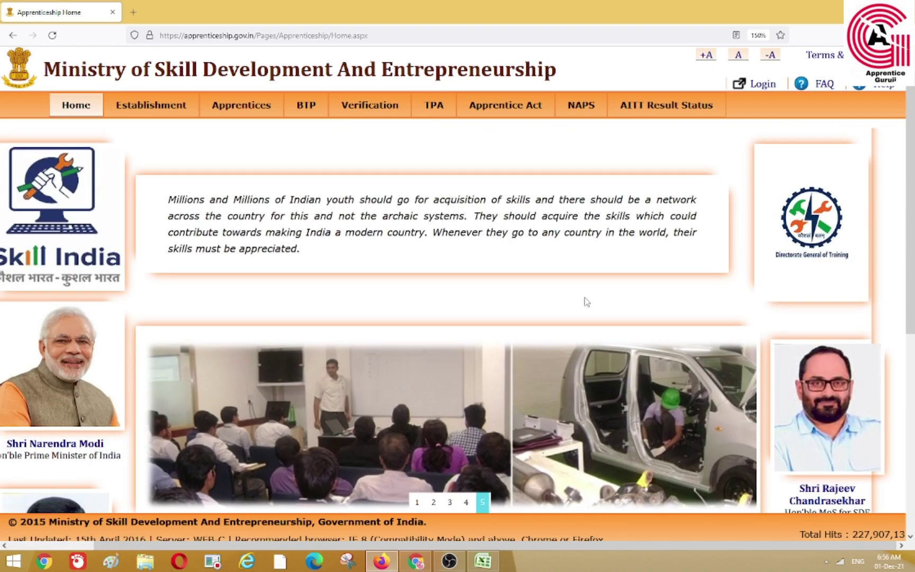
mouse_move(645, 117)
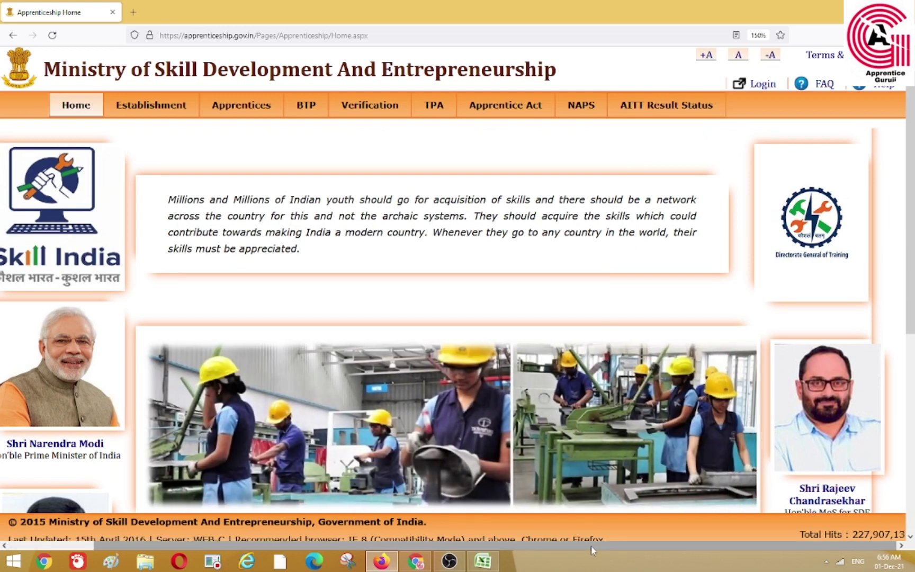
left_click_drag(591, 545, 512, 546)
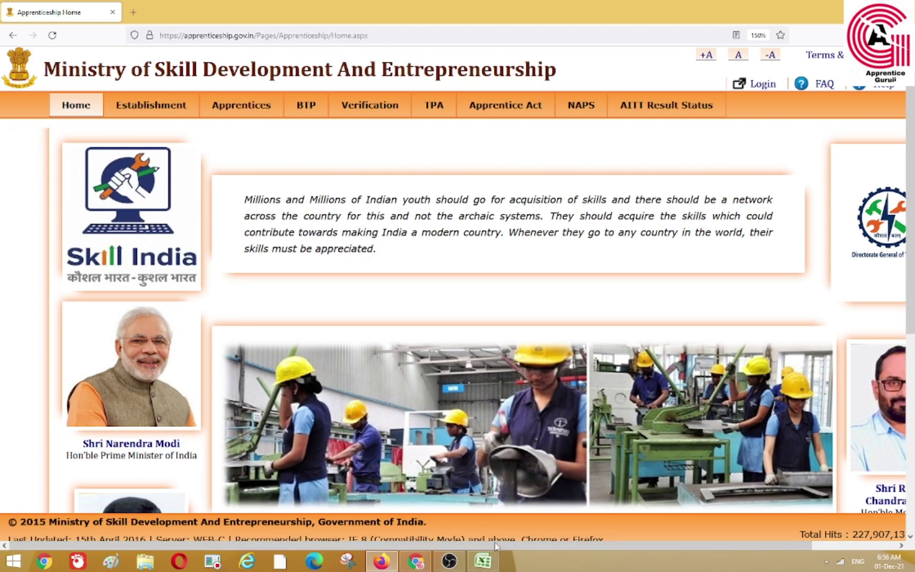